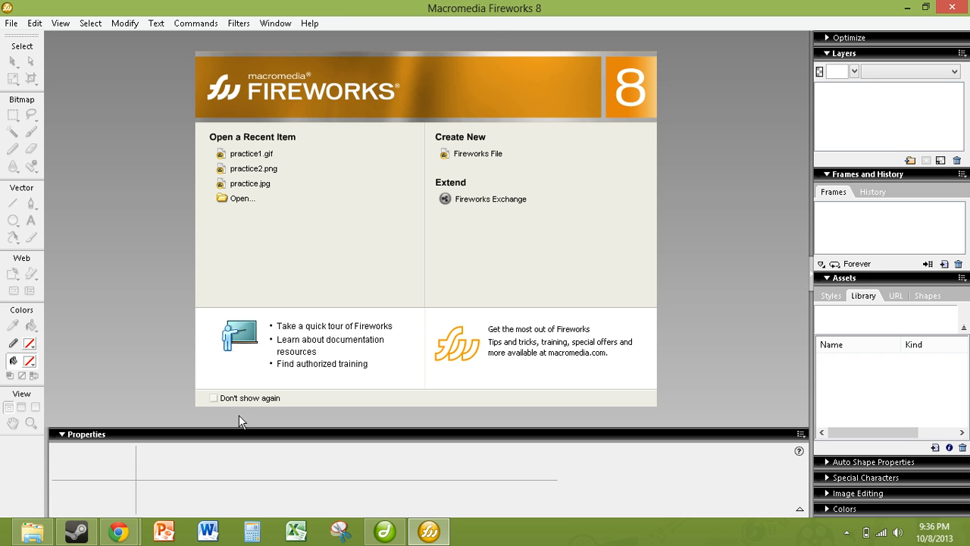
- Create a new 660 × 440 pixel document at 72 pixels/inch with a transparent canvas
left_click(476, 156)
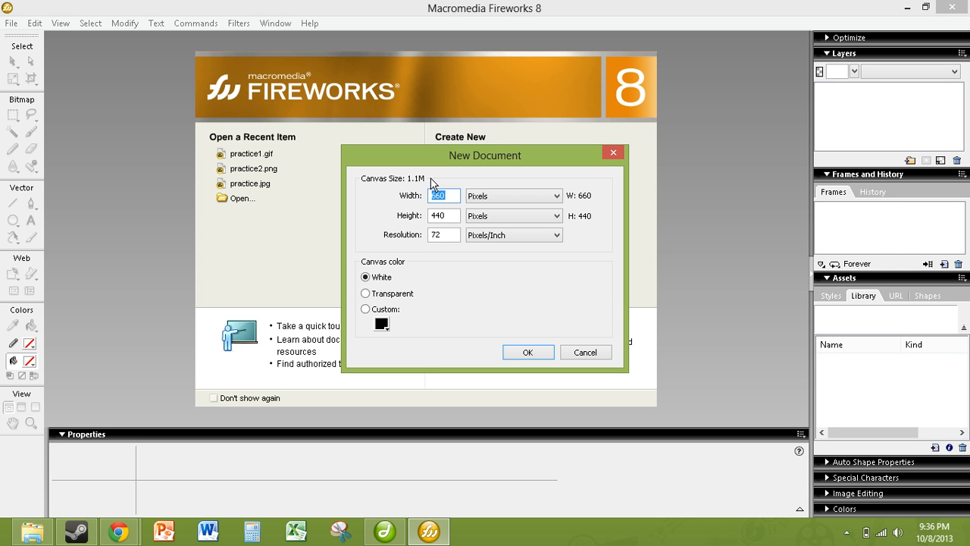
left_click(366, 294)
left_click(519, 353)
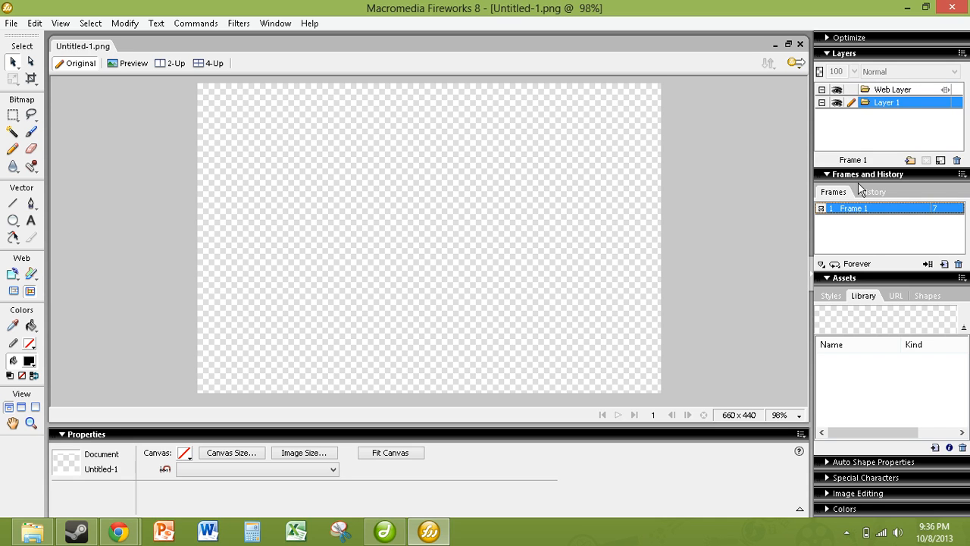
- Add a second frame to the document
left_click(834, 172)
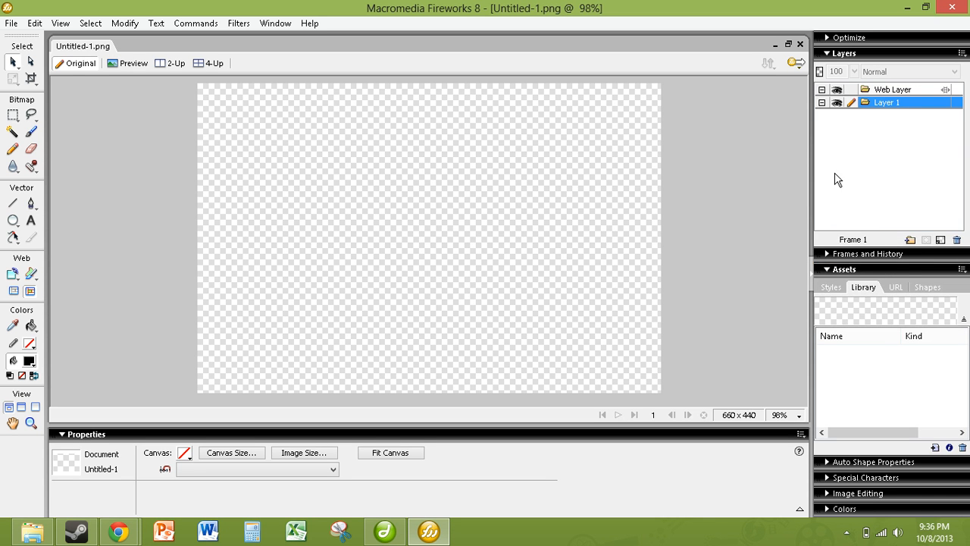
left_click(845, 258)
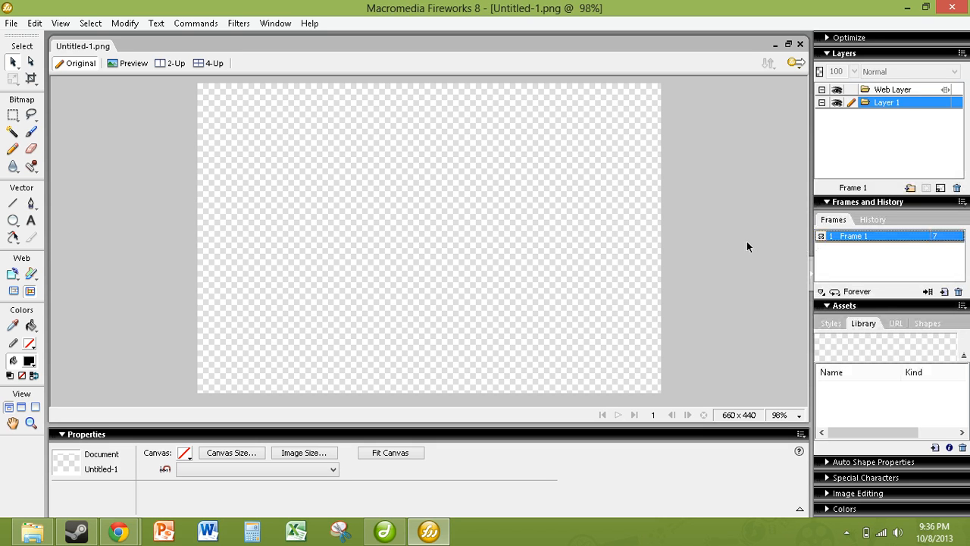
left_click(943, 292)
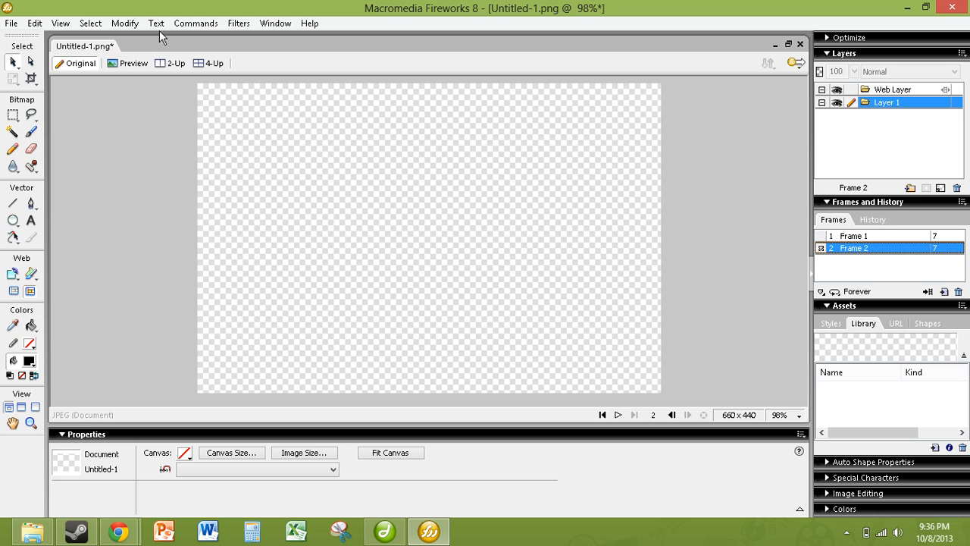
left_click(30, 24)
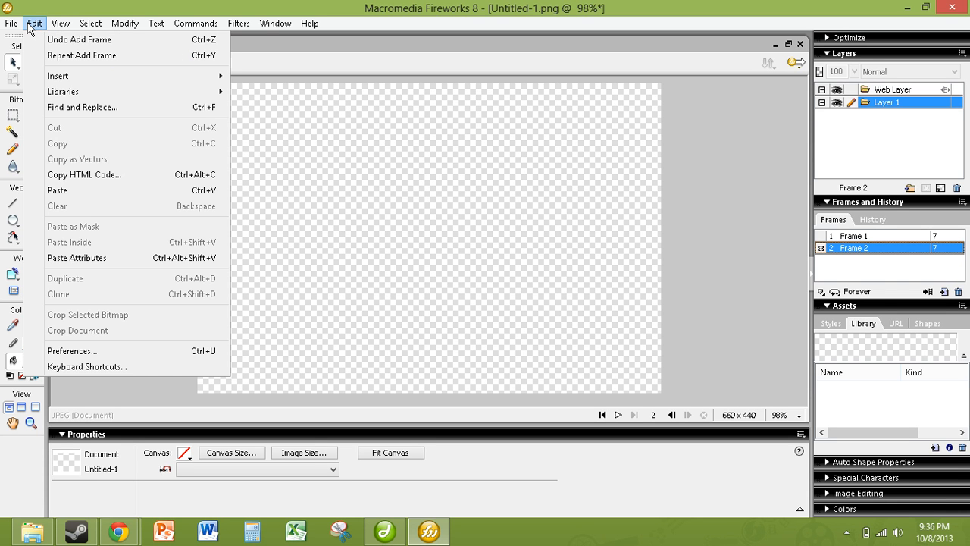
left_click(30, 24)
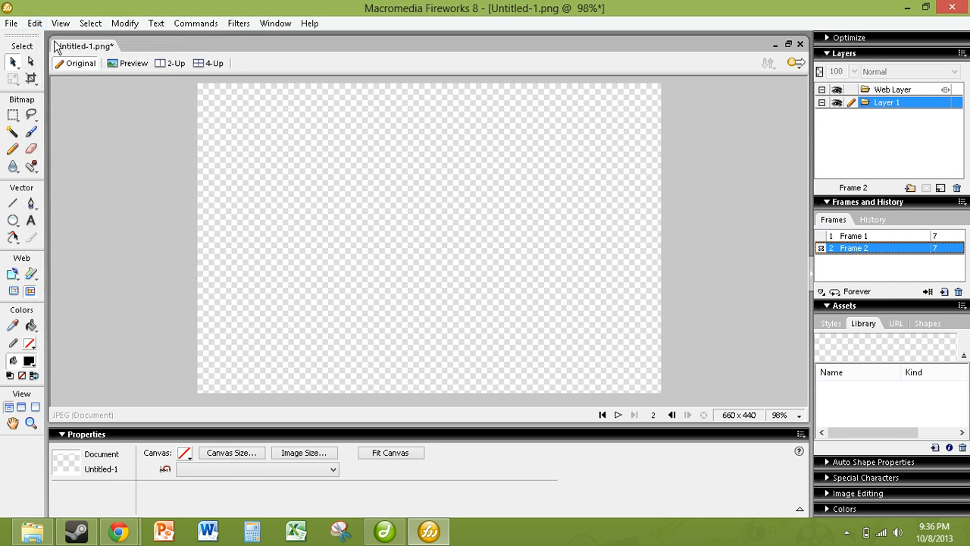
left_click(34, 24)
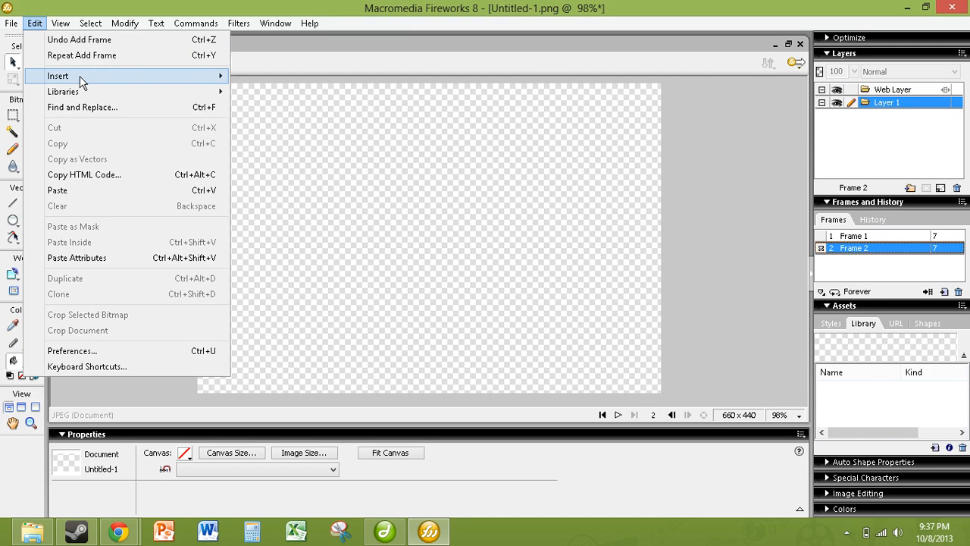
left_click(34, 24)
left_click(33, 24)
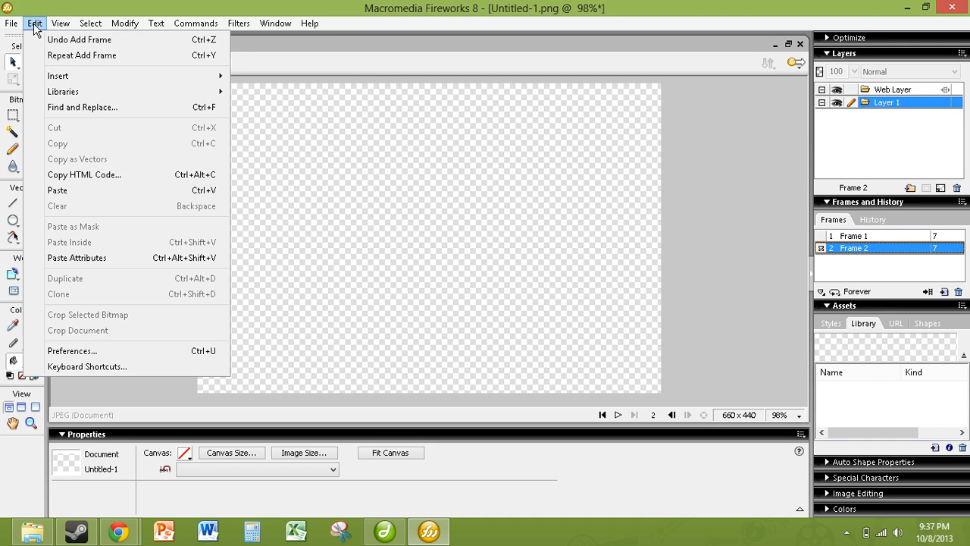
mouse_move(146, 80)
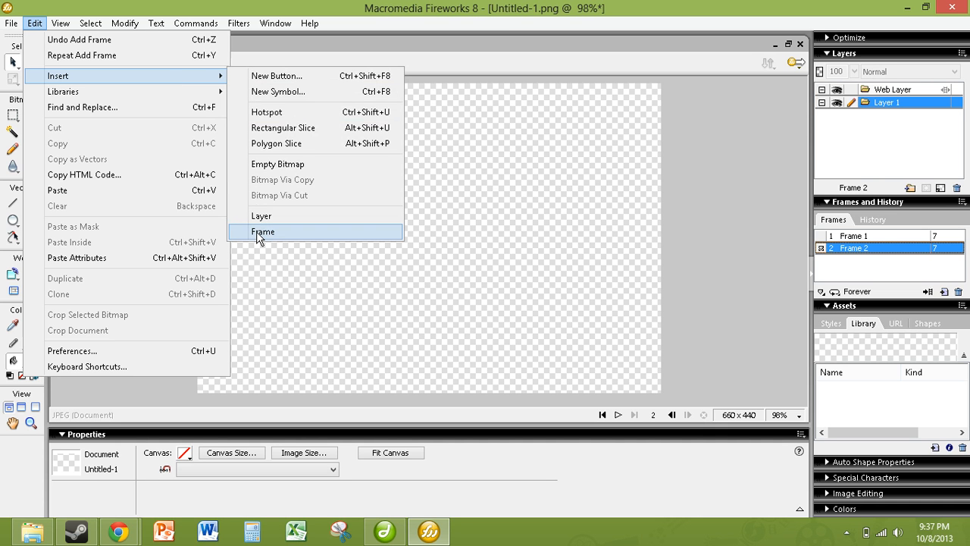
left_click(478, 246)
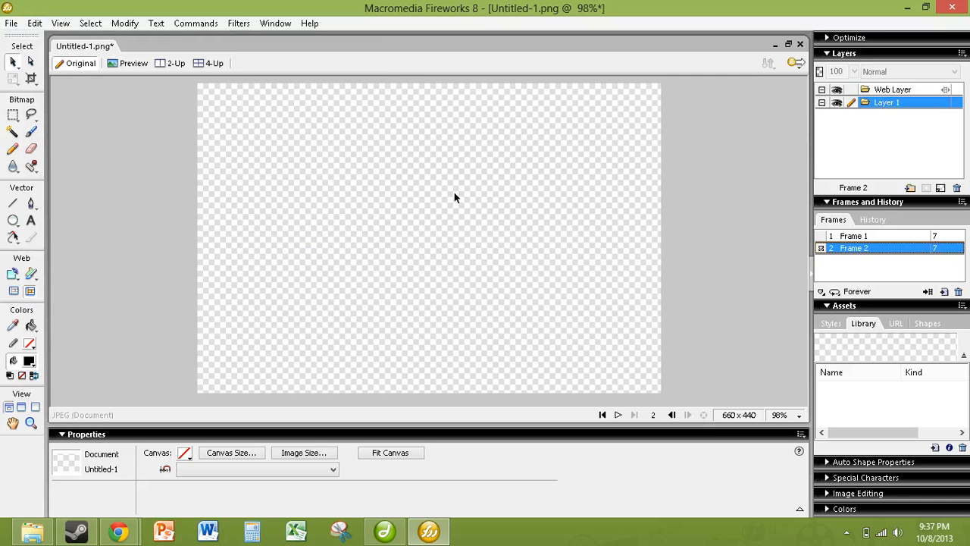
- Draw a solid black ellipse about 230 × 218 pixels on Frame 1 and move it near the middle of the canvas
left_click(841, 235)
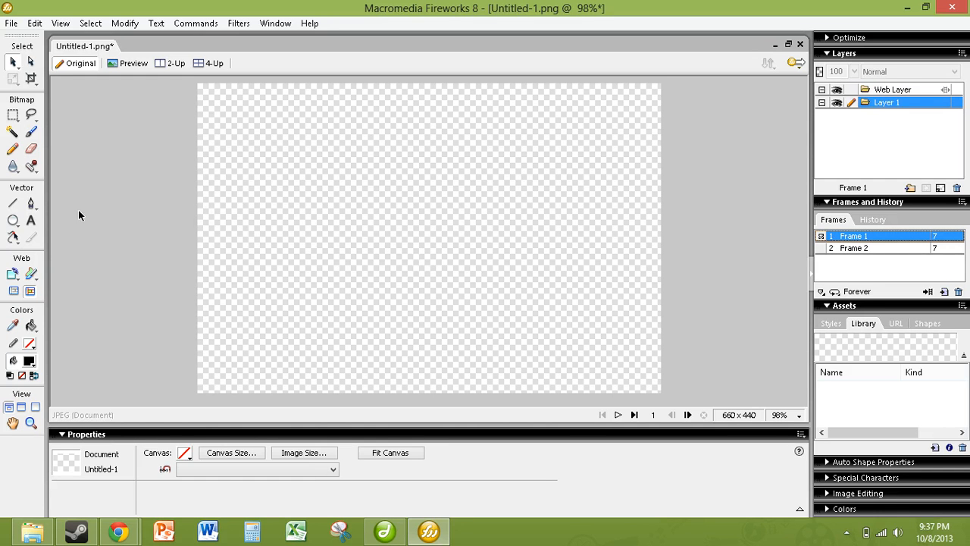
left_click(13, 220)
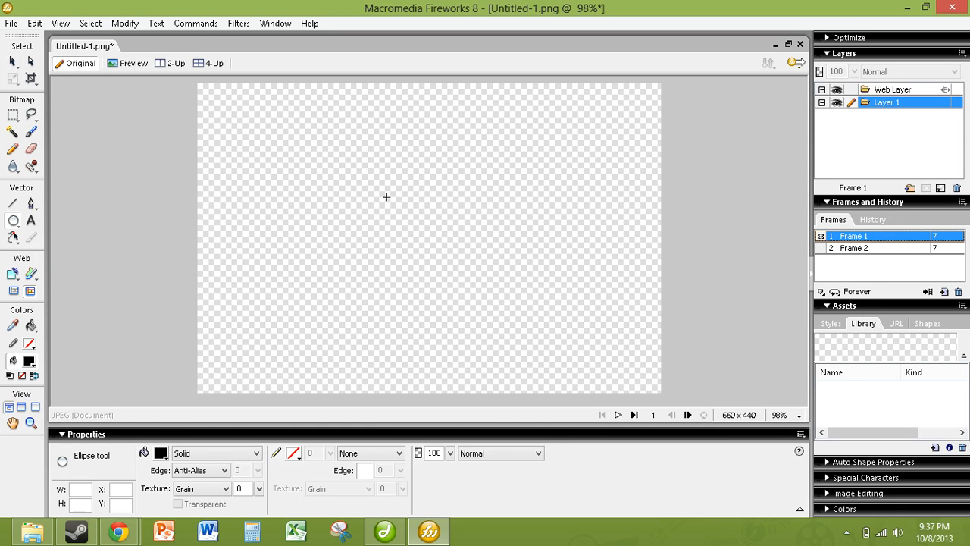
left_click_drag(364, 197, 525, 350)
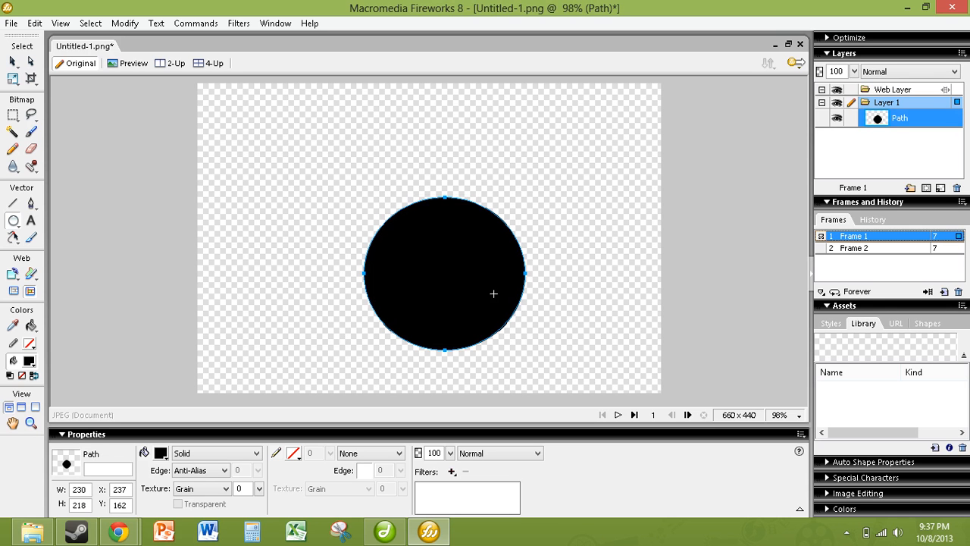
left_click(12, 61)
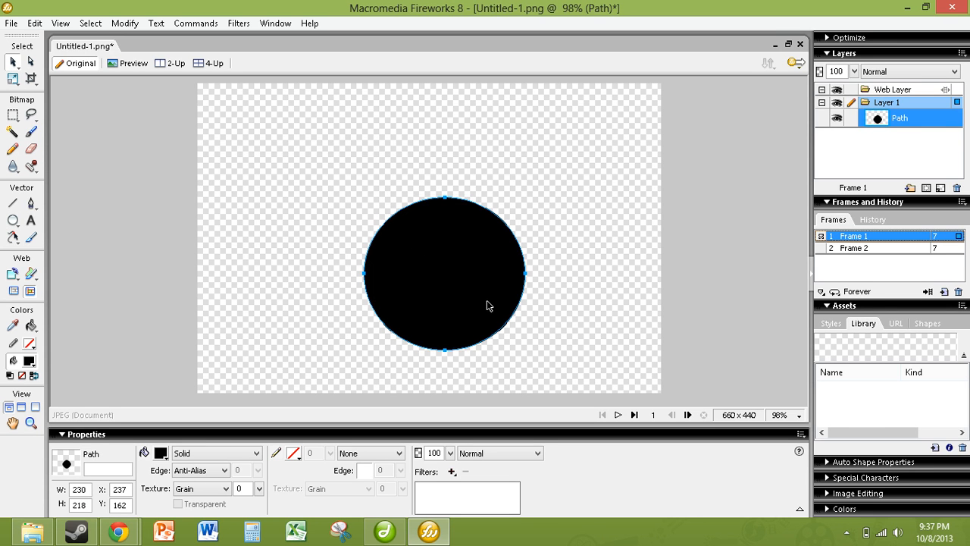
left_click_drag(487, 306, 485, 276)
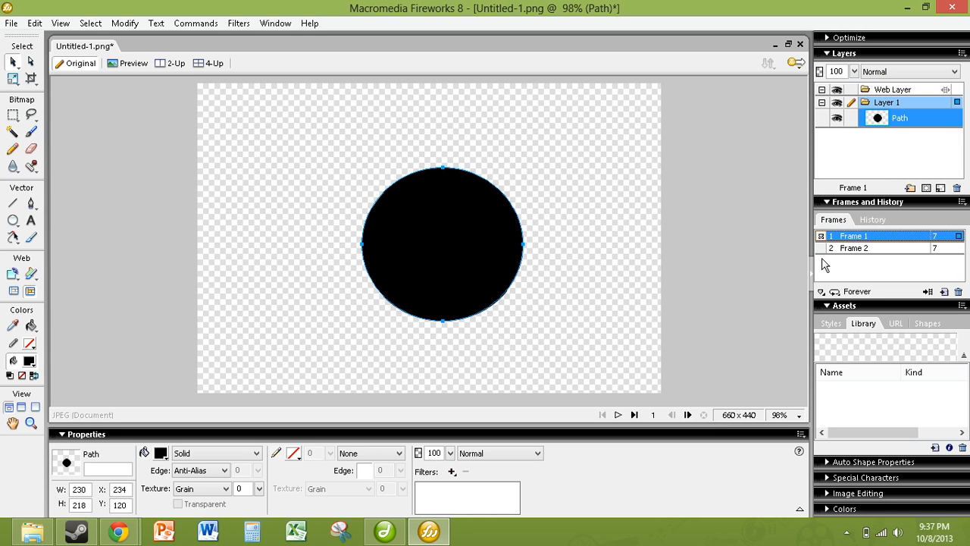
- Add the text "HELLO!" in Arial size 26 near the middle of the canvas on Frame 2
left_click(845, 250)
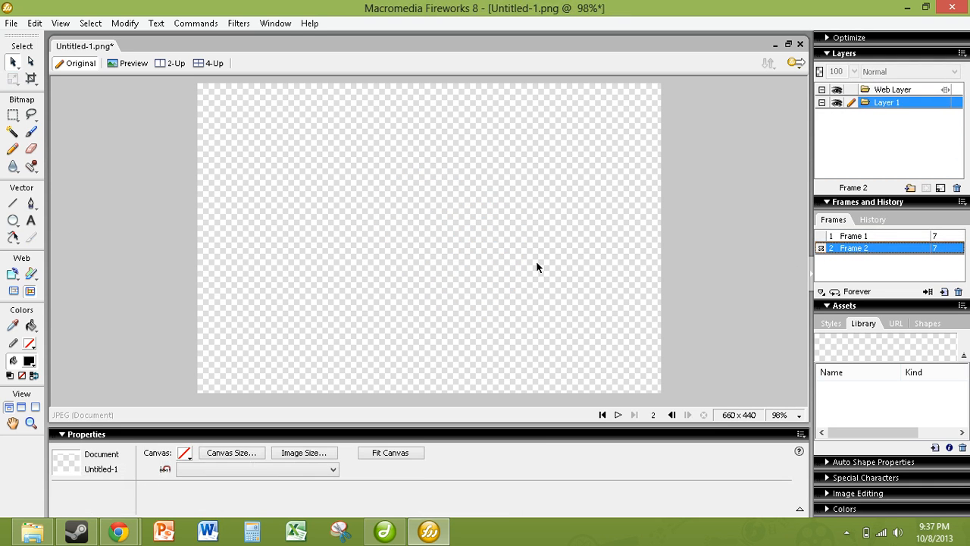
left_click(13, 220)
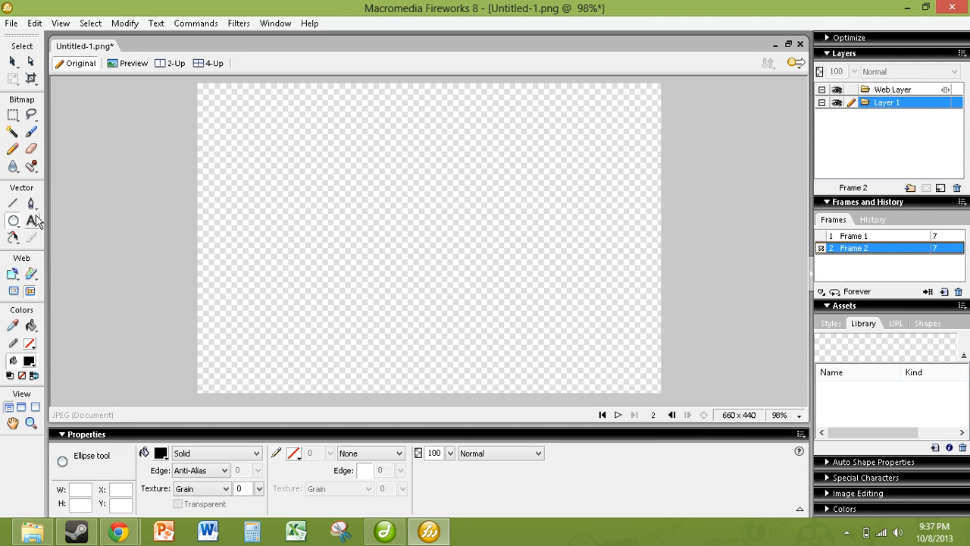
left_click(31, 220)
left_click(396, 236)
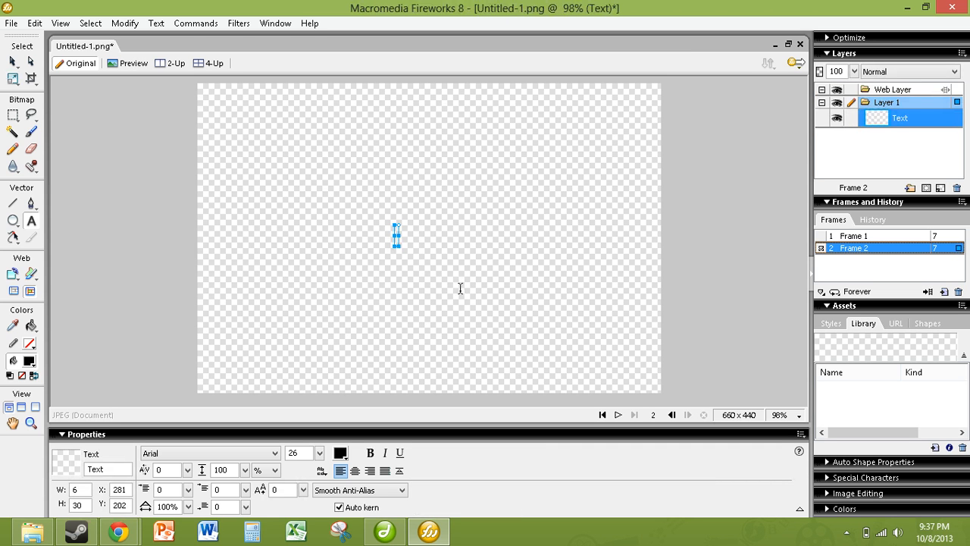
type("HELLLO")
key("BackSpace")
key("BackSpace")
key("BackSpace")
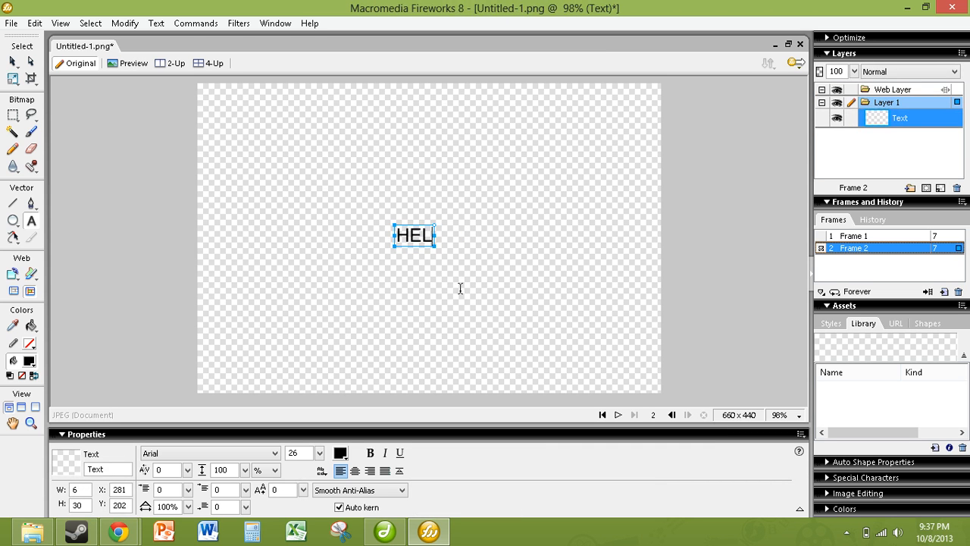
type("LO!")
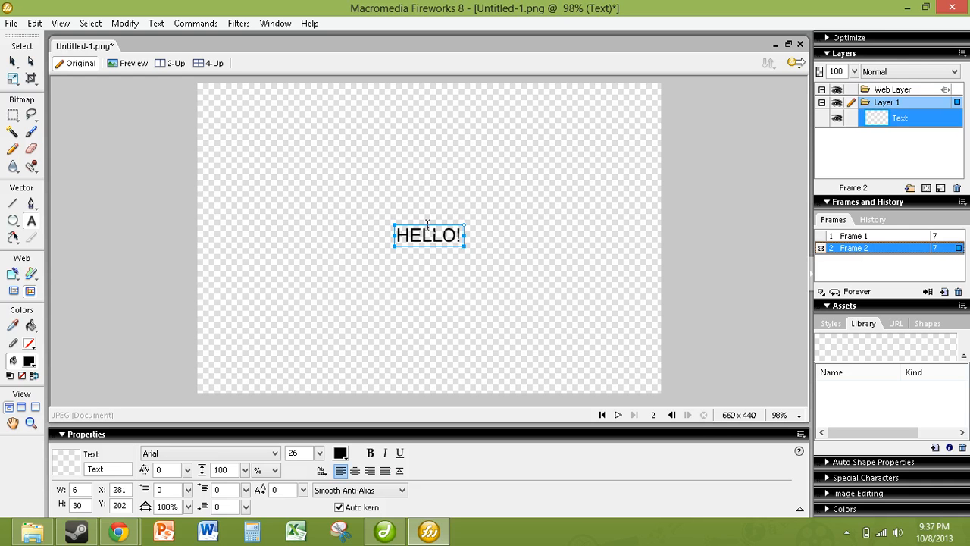
left_click(431, 231)
- Draw a rectangular slice about 178 × 138 pixels over the middle of the black circle on Frame 1
left_click(845, 237)
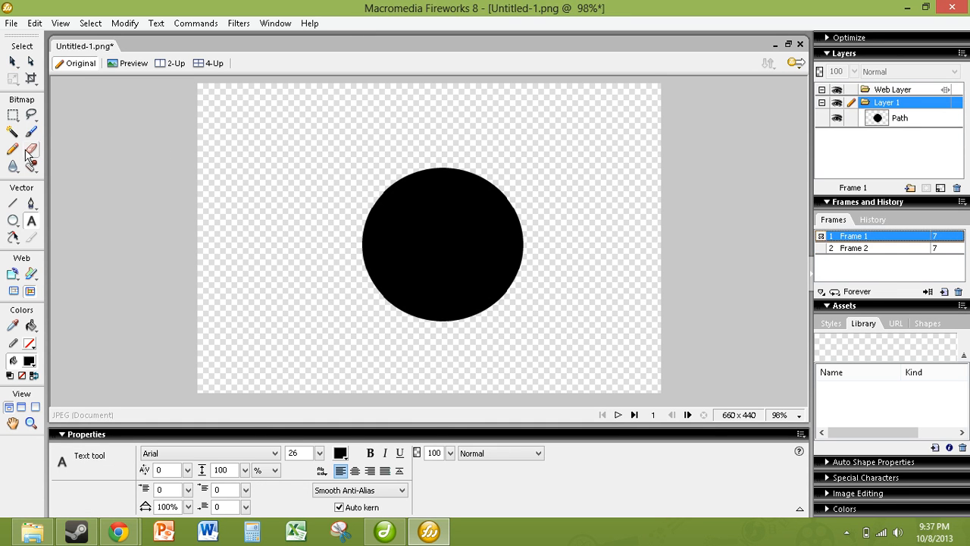
left_click(31, 274)
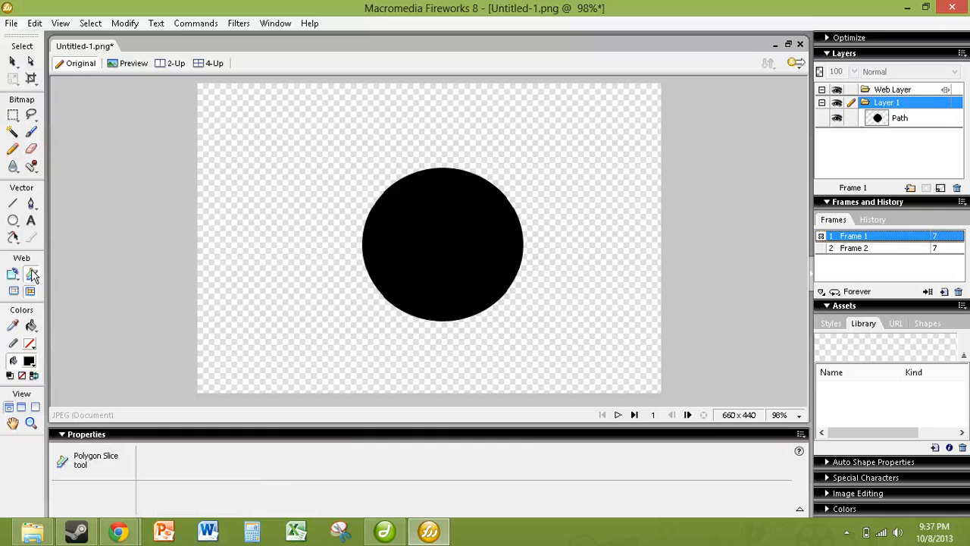
left_click(32, 274)
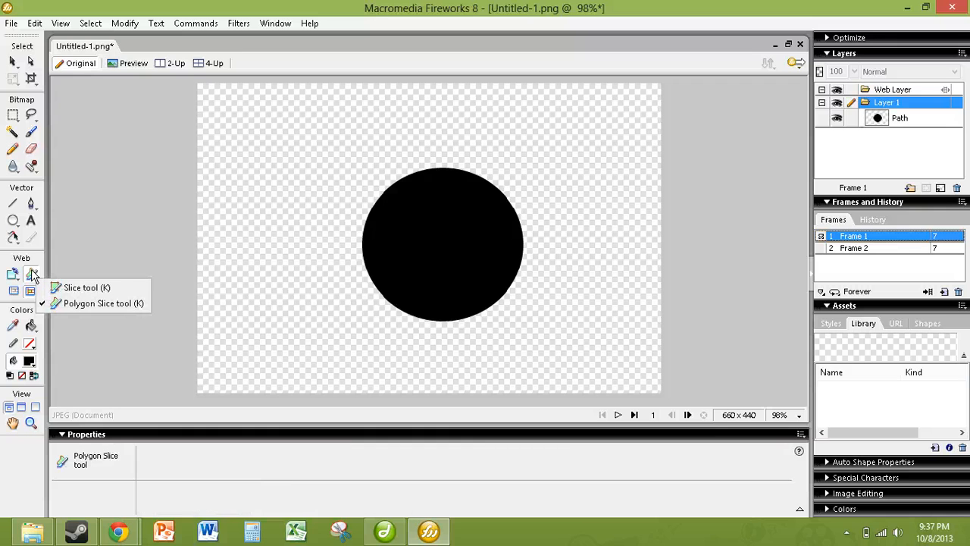
left_click(78, 287)
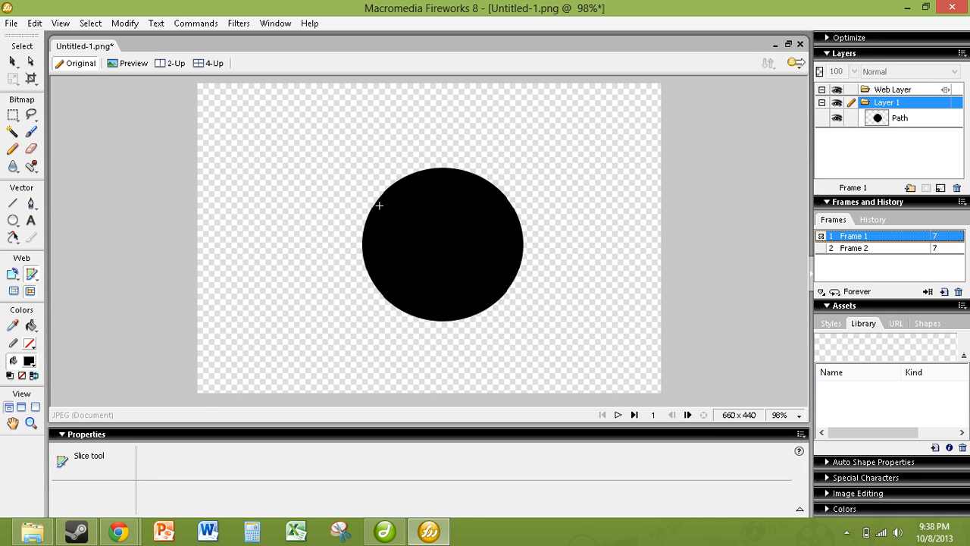
left_click_drag(380, 194, 506, 292)
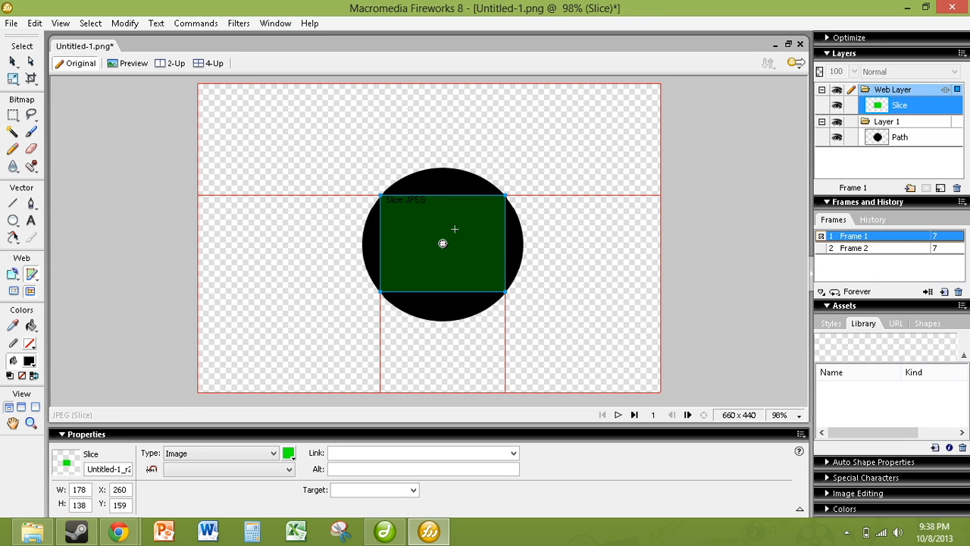
- Compare the slice on both frames, and add a simple rollover behavior to it on Frame 1
left_click(860, 250)
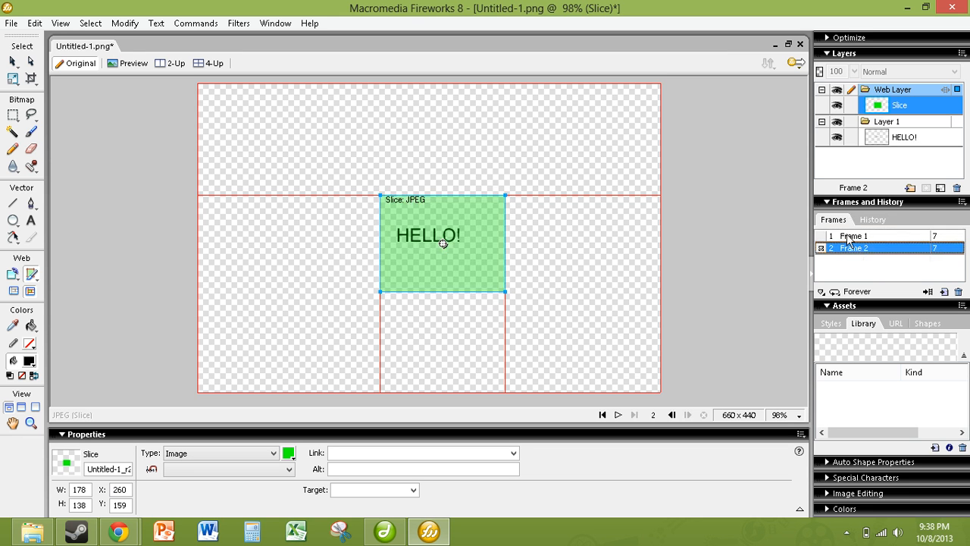
left_click(848, 236)
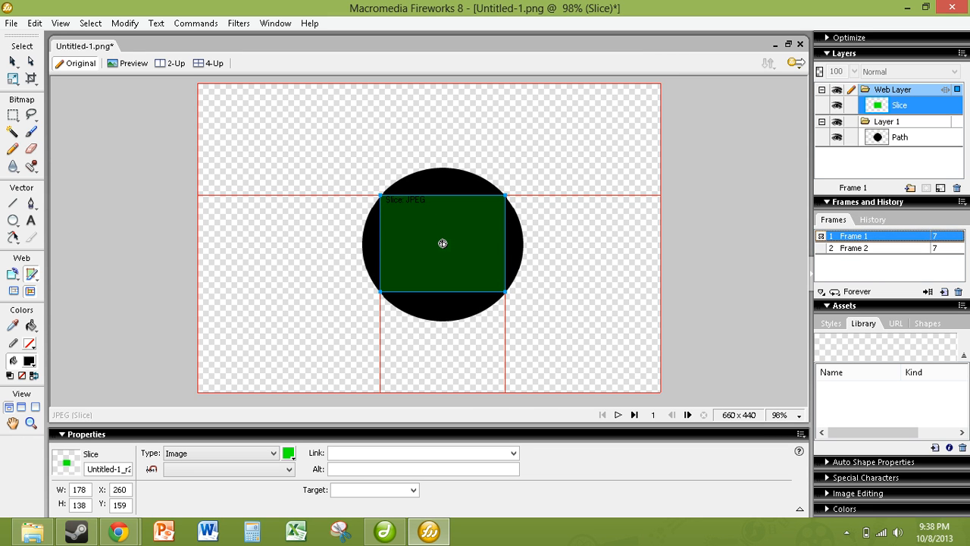
right_click(442, 245)
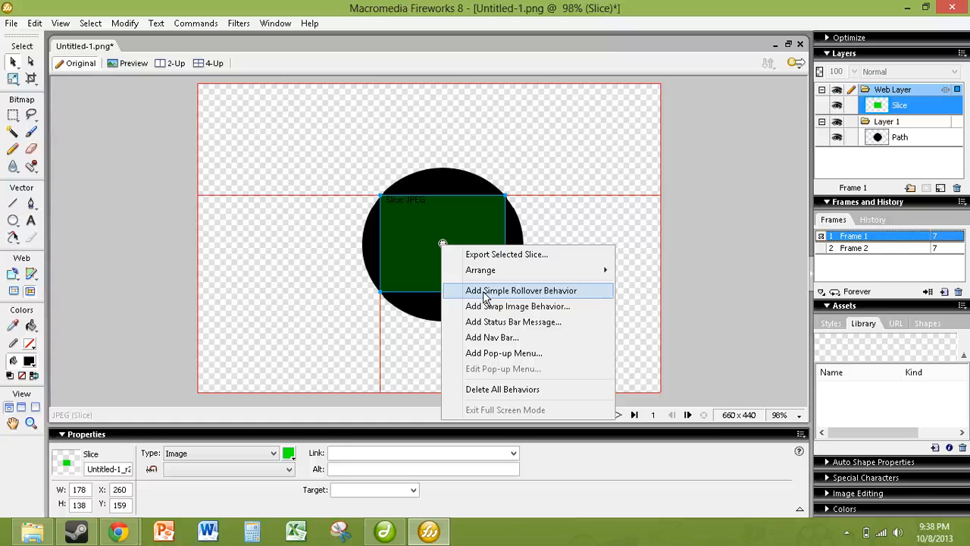
left_click(485, 293)
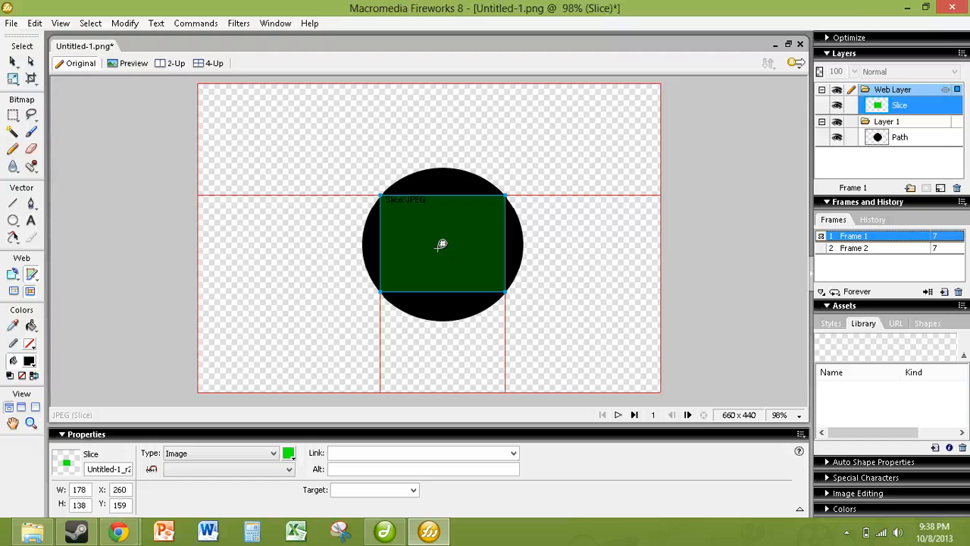
- Preview the page in the browser, test the rollover on the circle, and return to Fireworks with the Pointer tool active
key("F12")
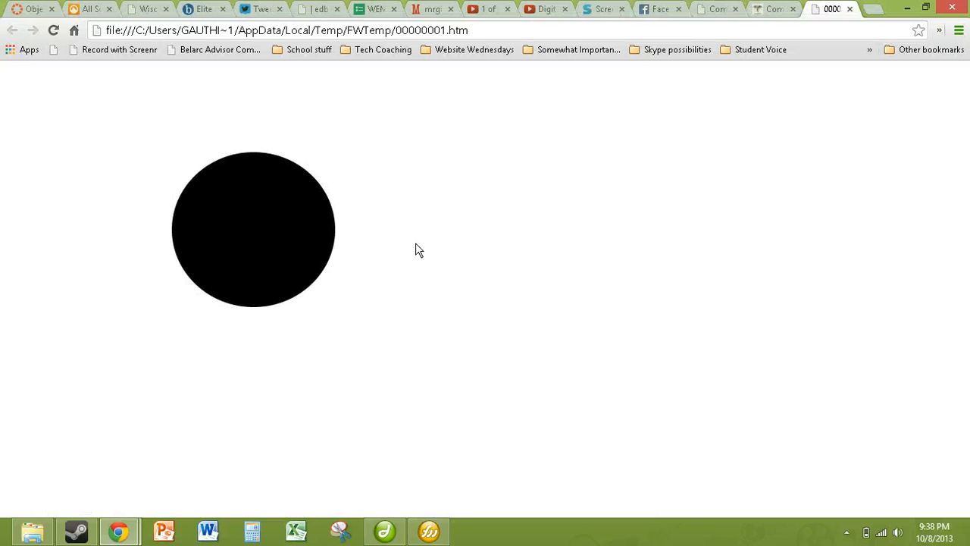
mouse_move(231, 211)
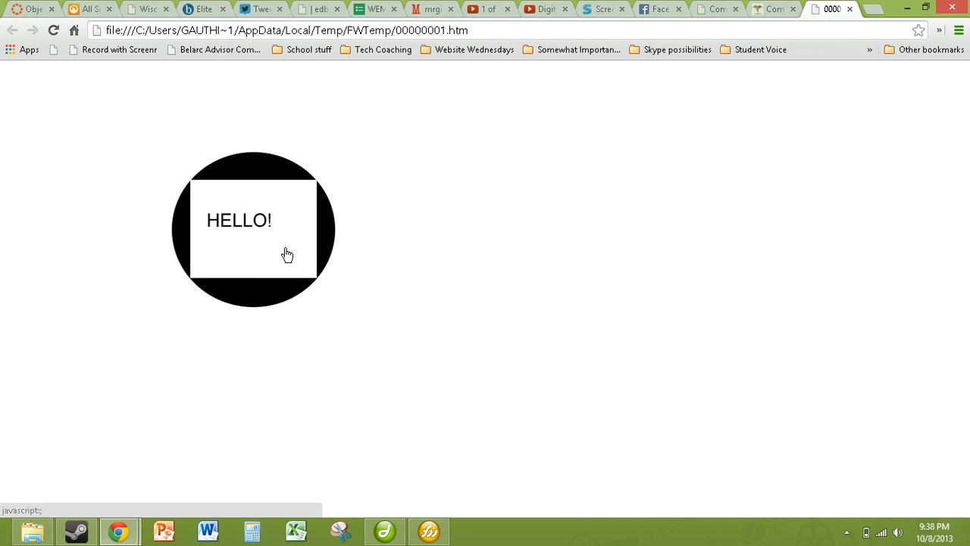
mouse_move(257, 247)
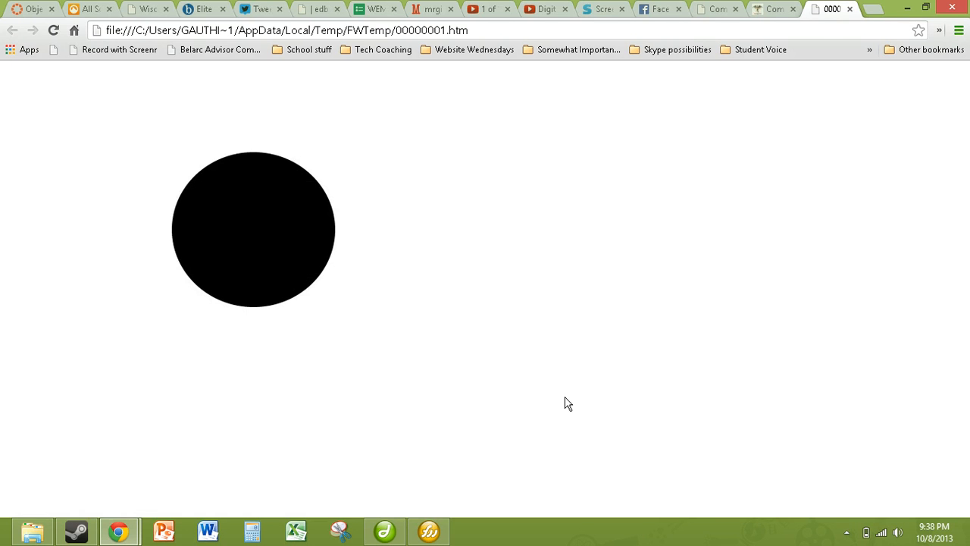
left_click(429, 523)
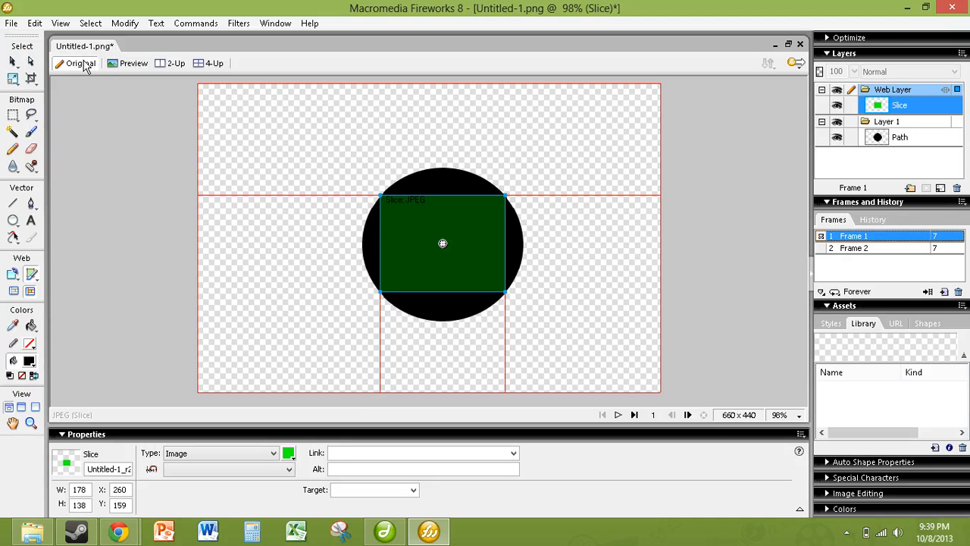
left_click(12, 63)
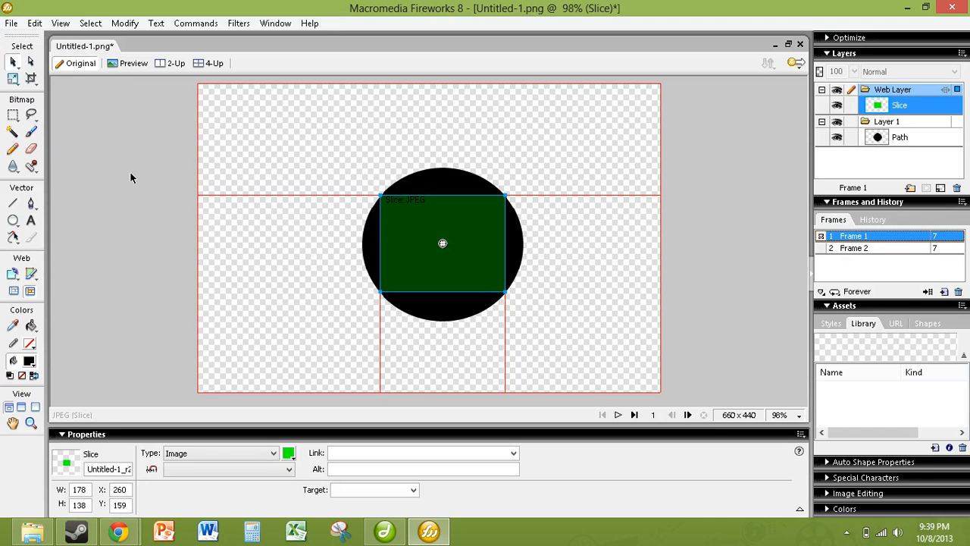
- Deselect the slice and fit the document canvas to the artwork
left_click(216, 161)
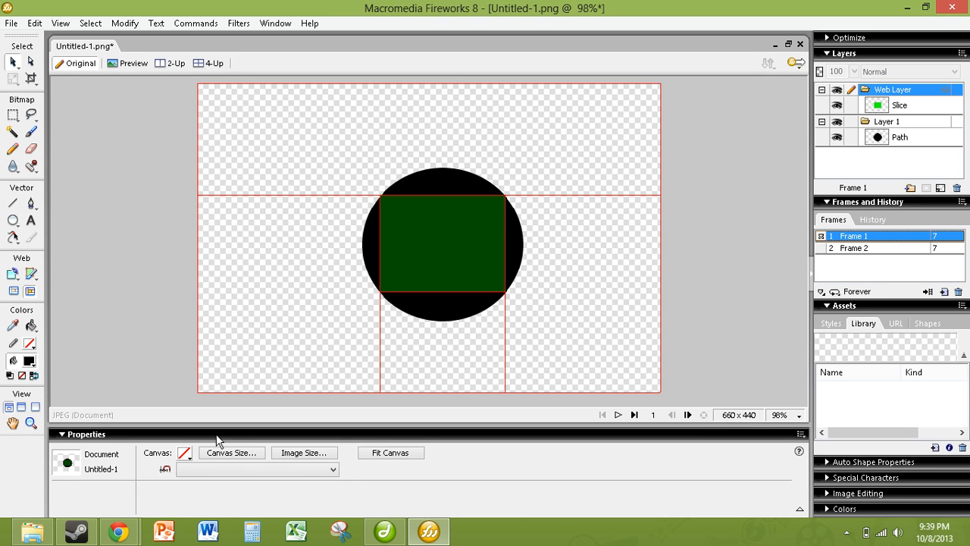
left_click(385, 453)
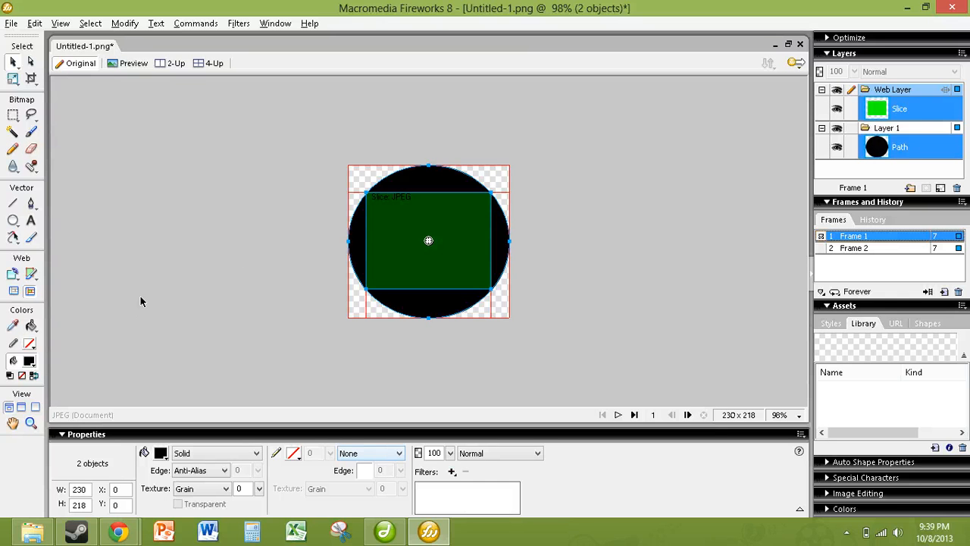
- Export HTML and images to my_website as "rollover", excluding areas without slices and putting the images in the images subfolder
left_click(11, 23)
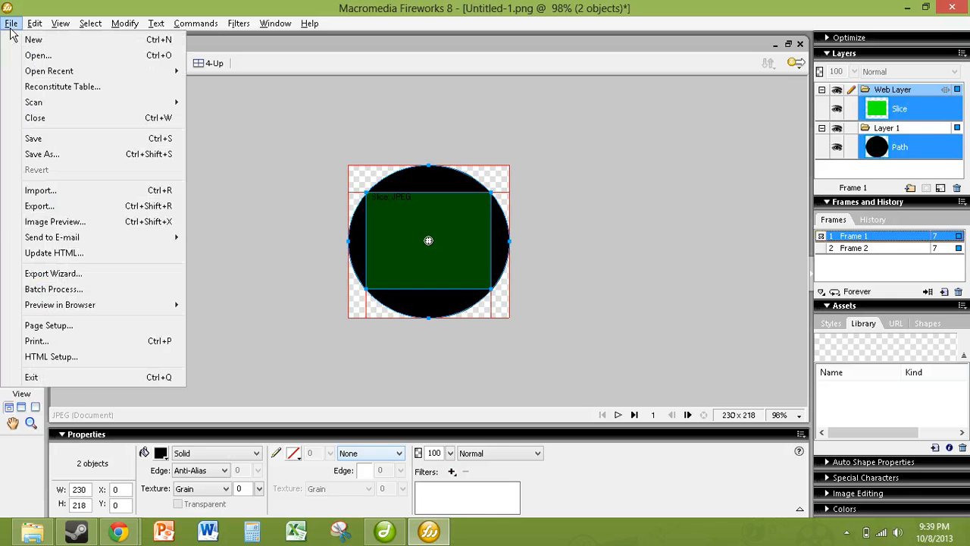
left_click(53, 205)
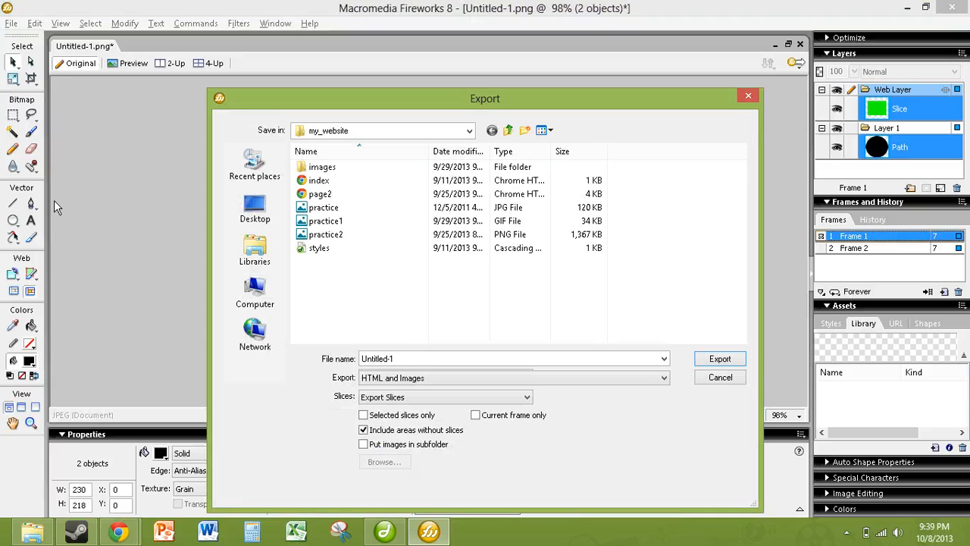
double_click(410, 358)
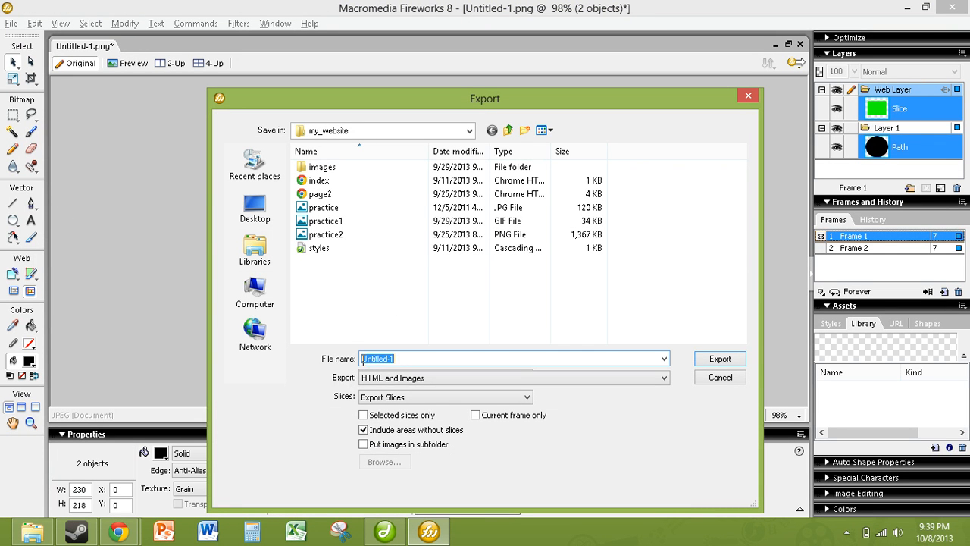
type("rollover")
left_click(366, 429)
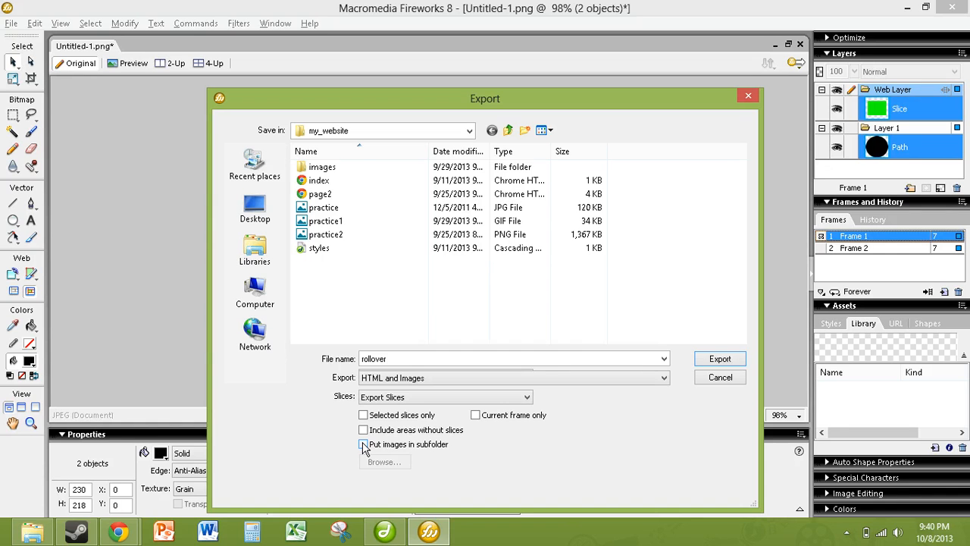
left_click(364, 445)
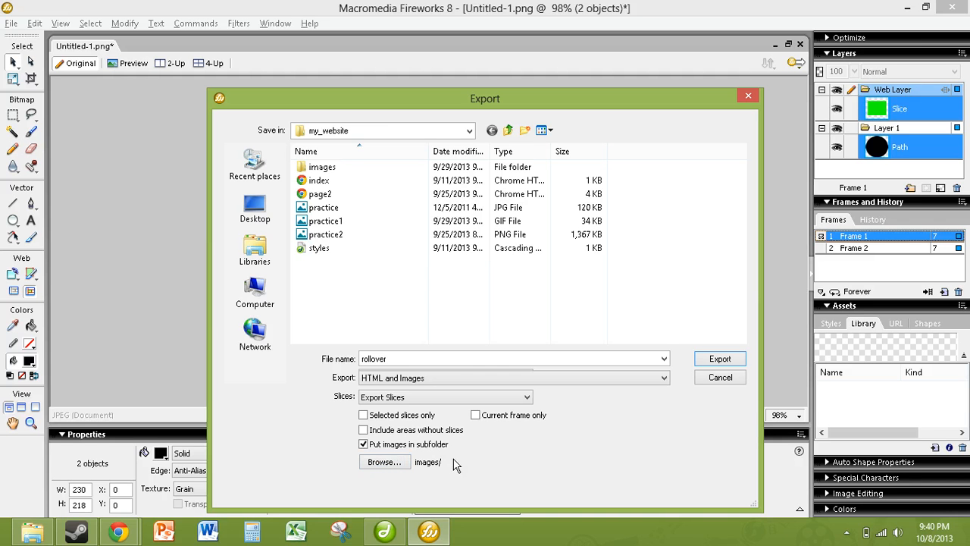
left_click(708, 361)
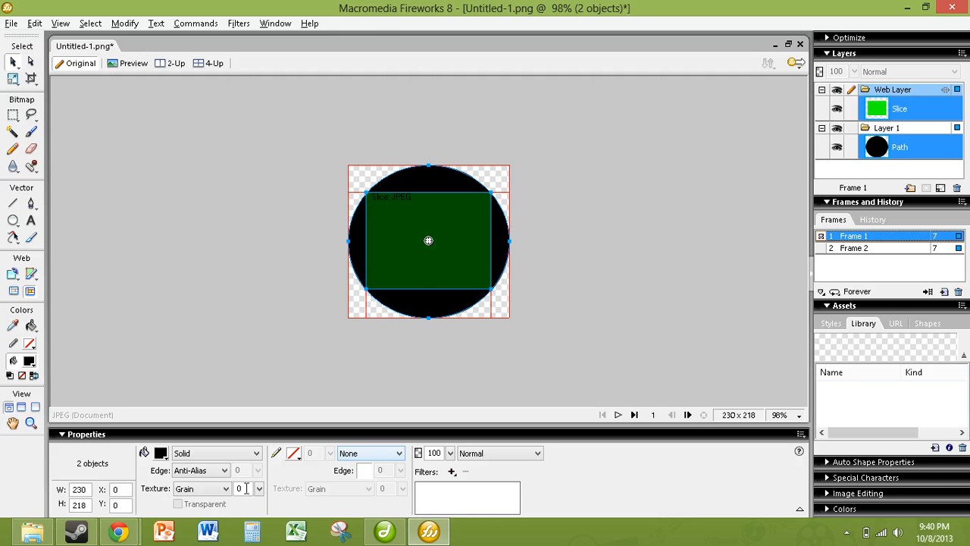
- Switch to Dreamweaver, open the rollover page from the my_website folder, and display its source code
left_click(384, 530)
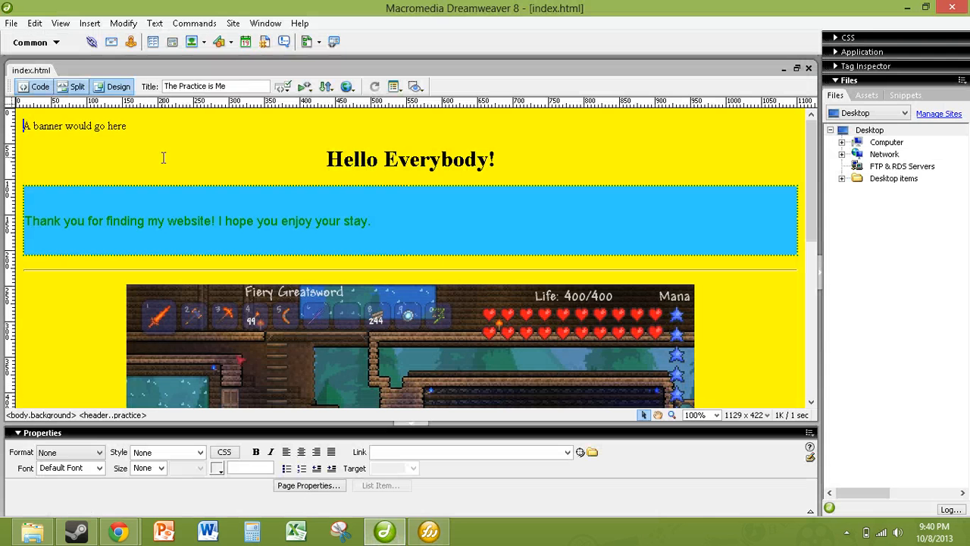
left_click(12, 24)
left_click(35, 55)
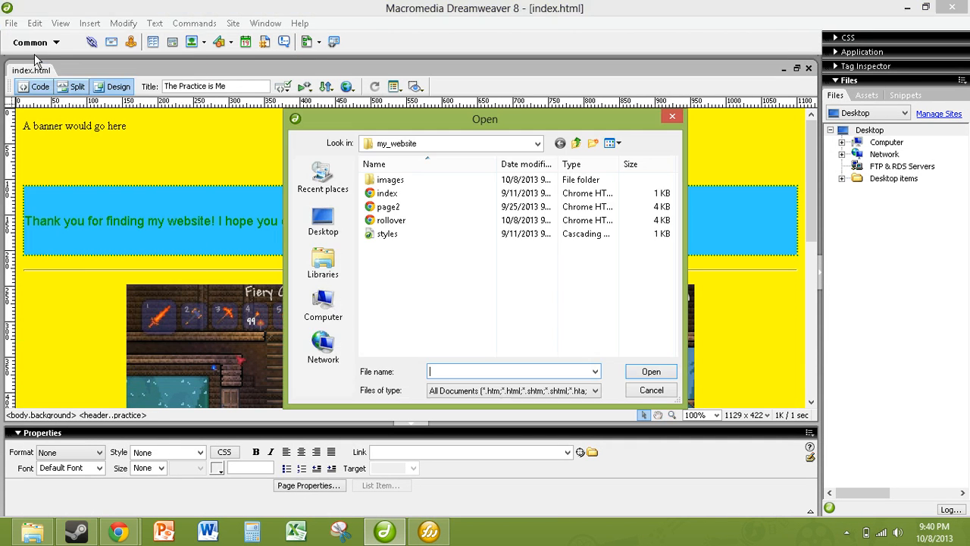
double_click(386, 220)
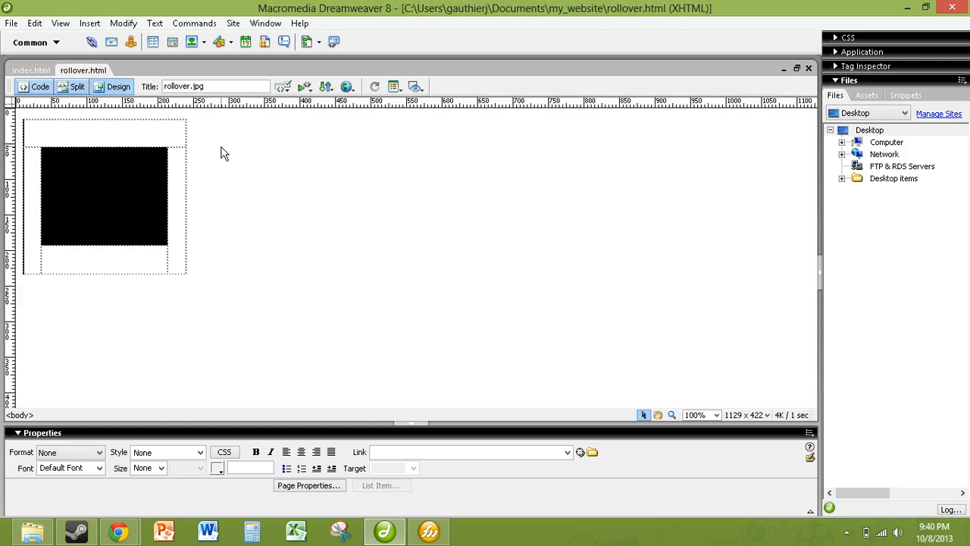
left_click(34, 87)
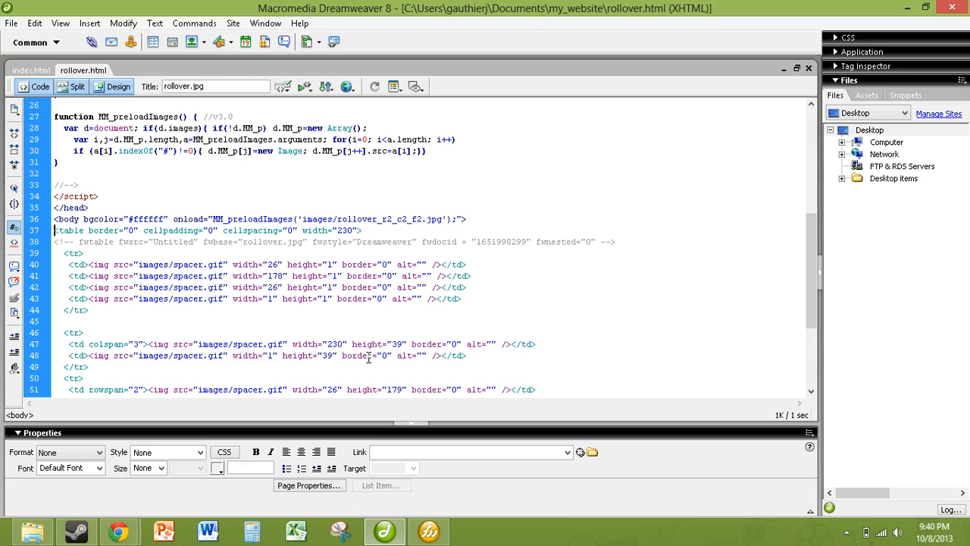